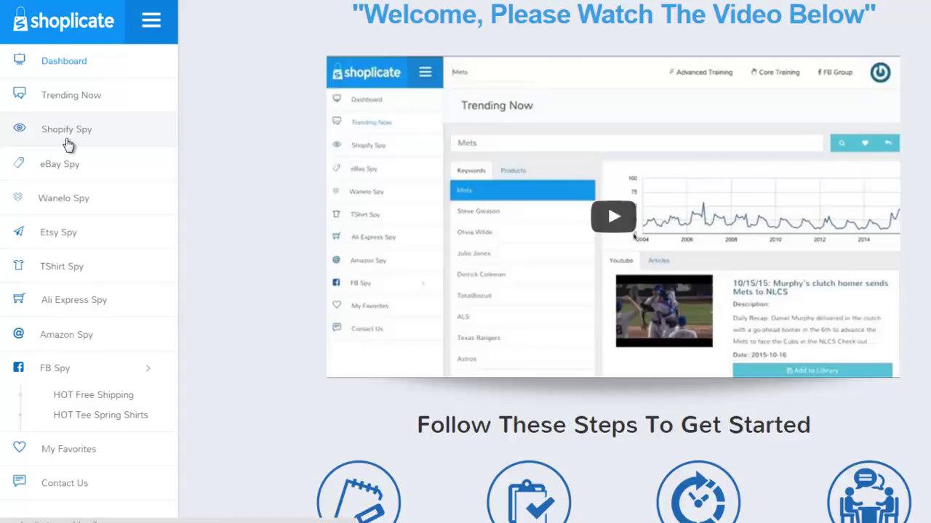
Step: Open Shopify Spy and look over its list of Shopify websites
click(64, 131)
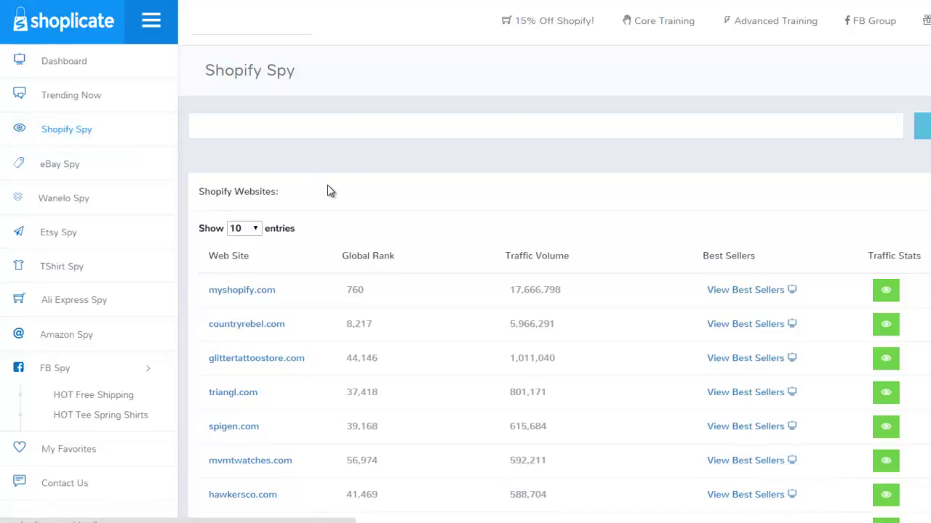
scroll(328, 191, down, 1)
scroll(313, 193, down, 1)
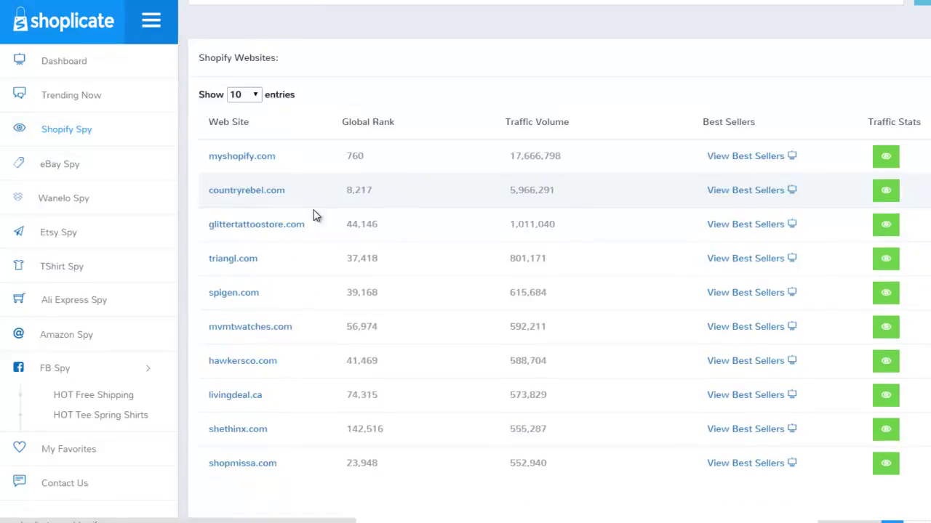
scroll(324, 231, up, 2)
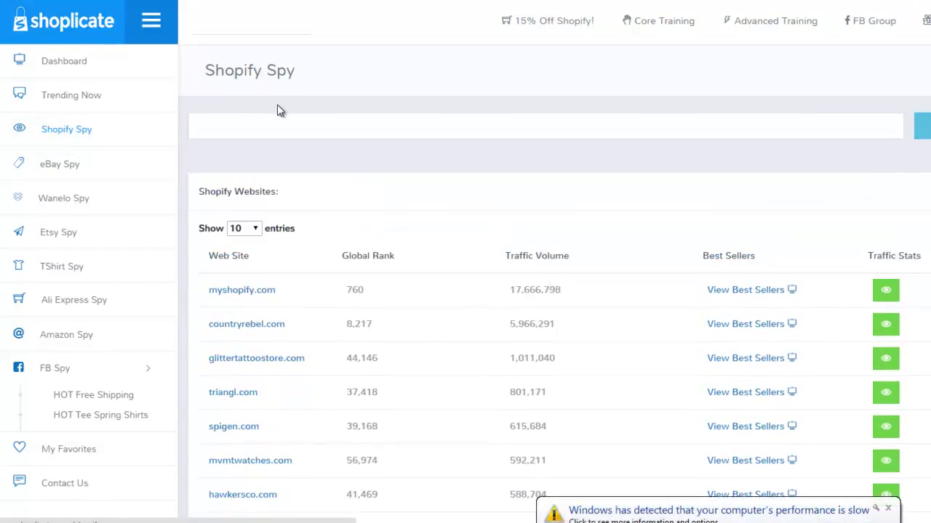
Step: Search Shopify Spy for stores matching the keyword "cake decorating"
click(287, 123)
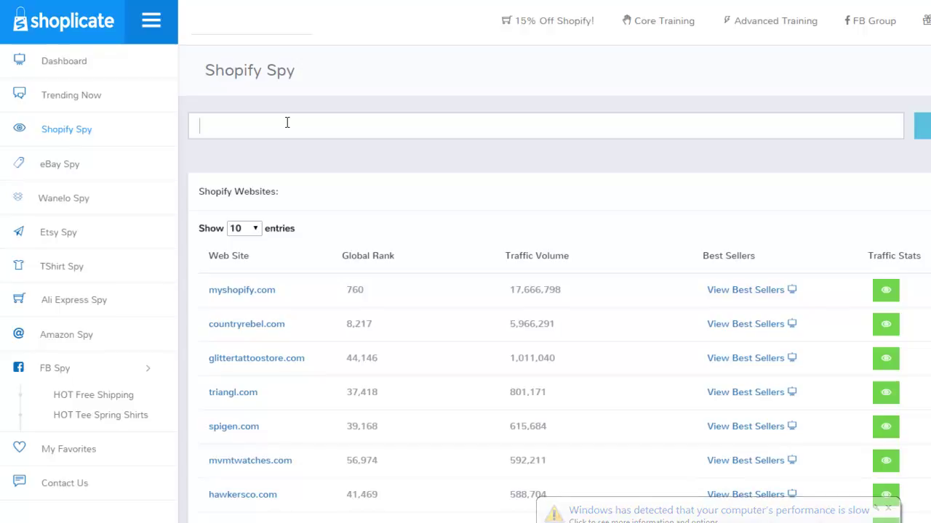
text(dog)
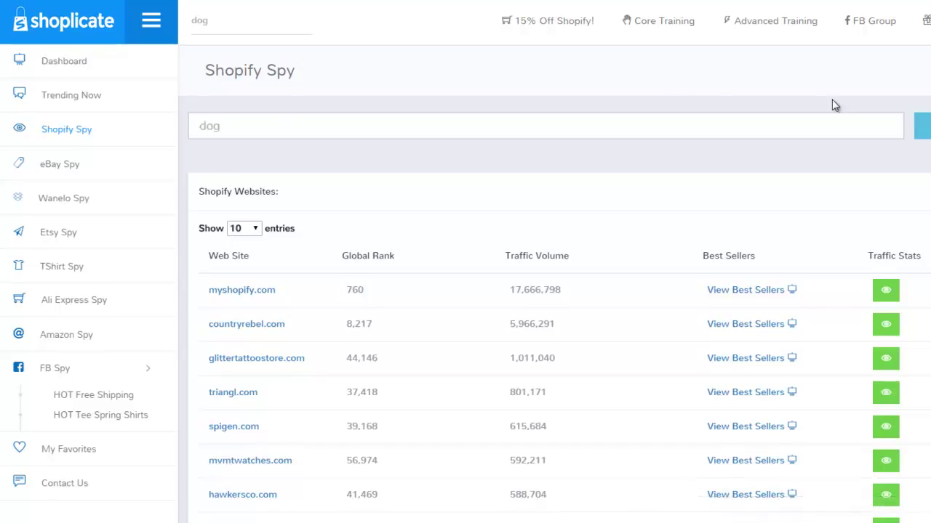
drag(286, 131, 191, 132)
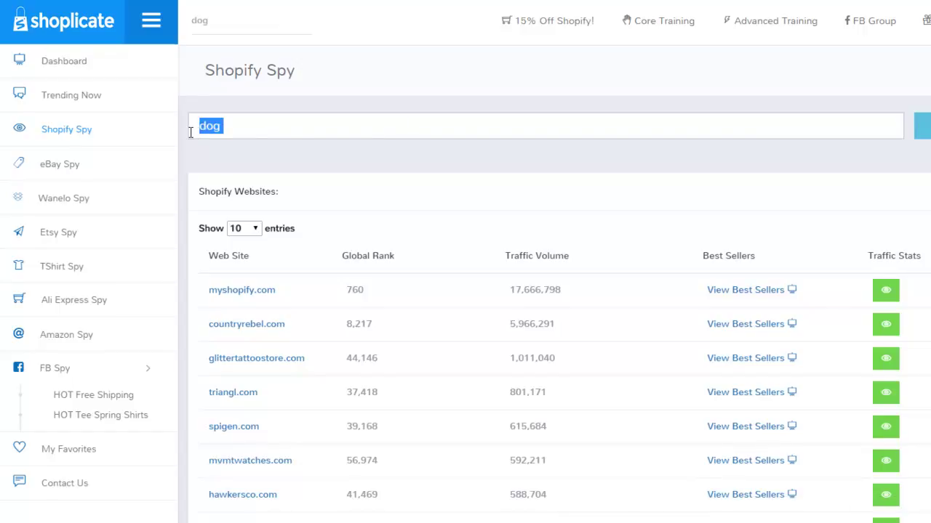
text(cake decorating)
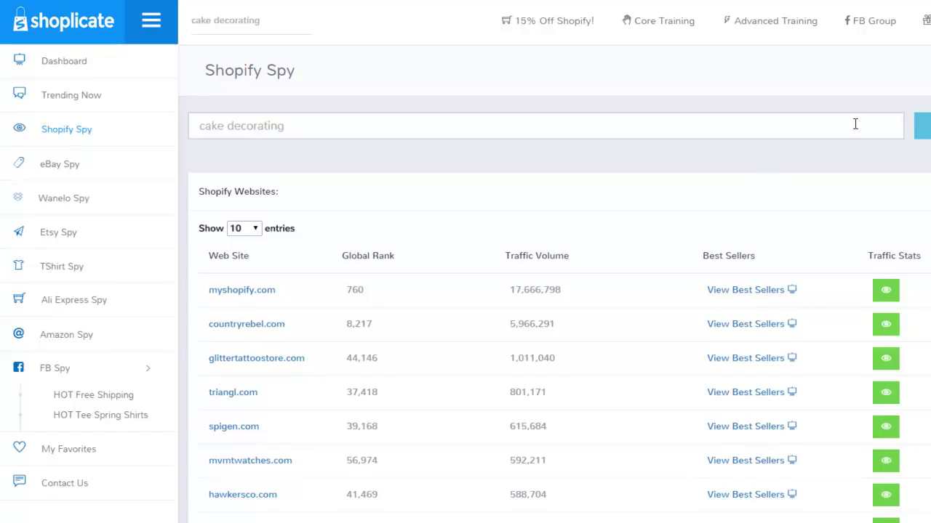
click(926, 134)
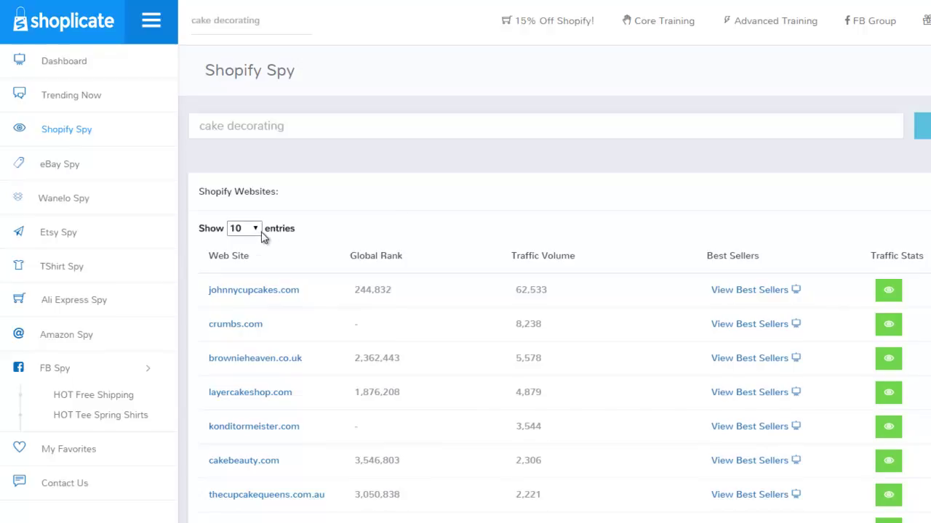
Step: Check the choices for entries shown per page and look over the cake decorating store results
scroll(264, 237, down, 1)
click(258, 164)
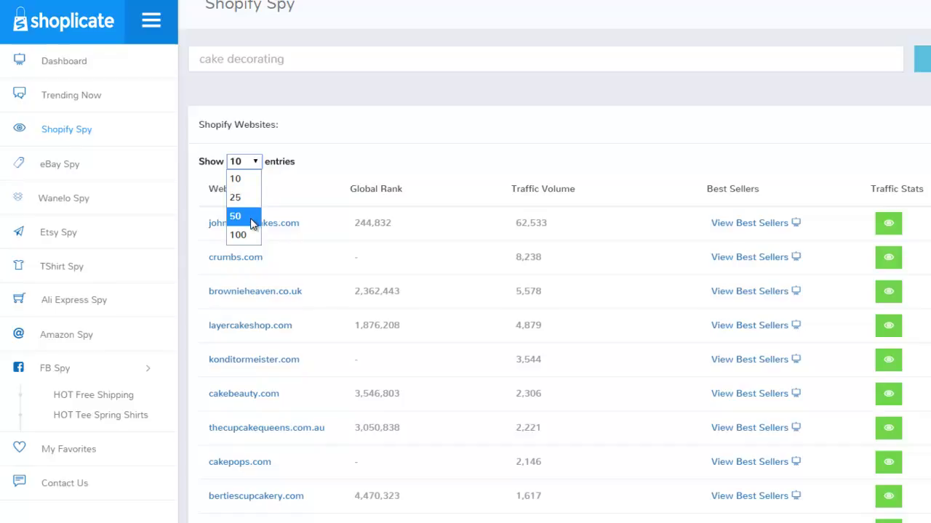
click(263, 105)
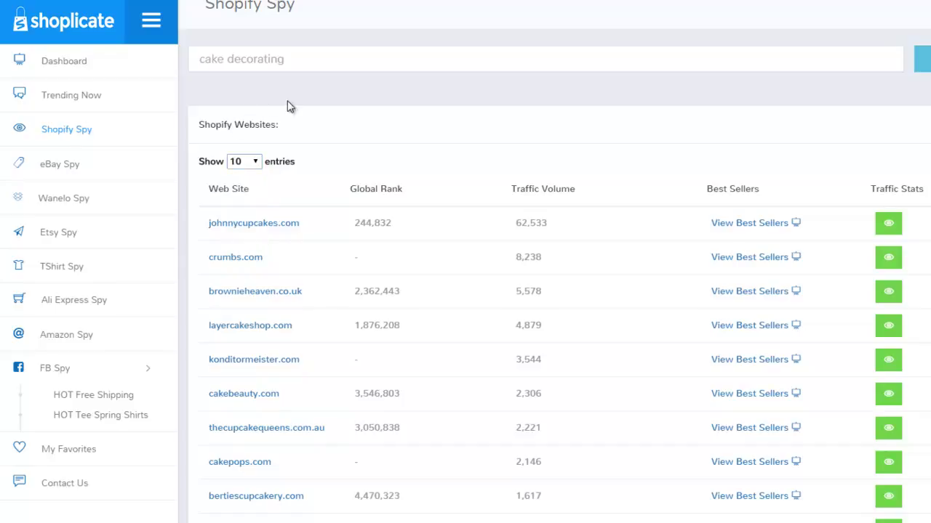
scroll(437, 105, down, 2)
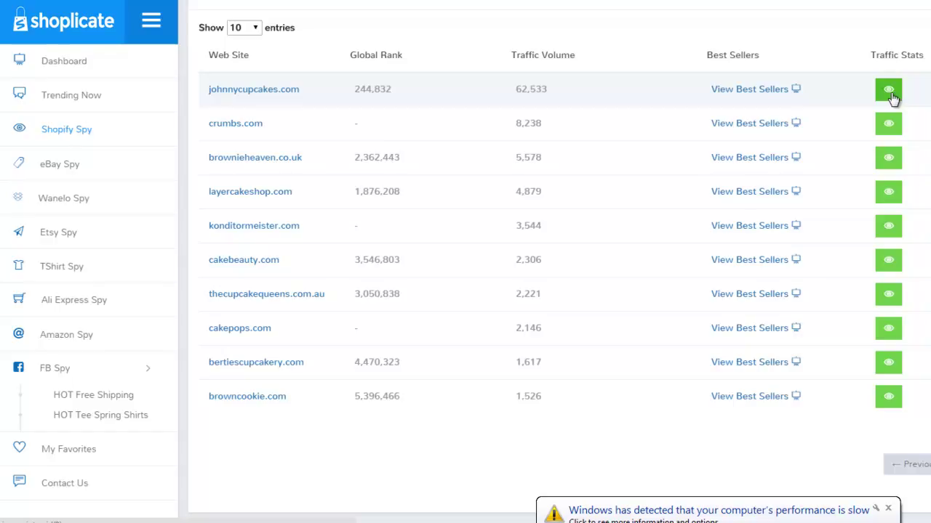
Step: Open the traffic stats for johnnycupcakes.com and examine its ranks, estimated monthly visits and engagement figures
click(888, 90)
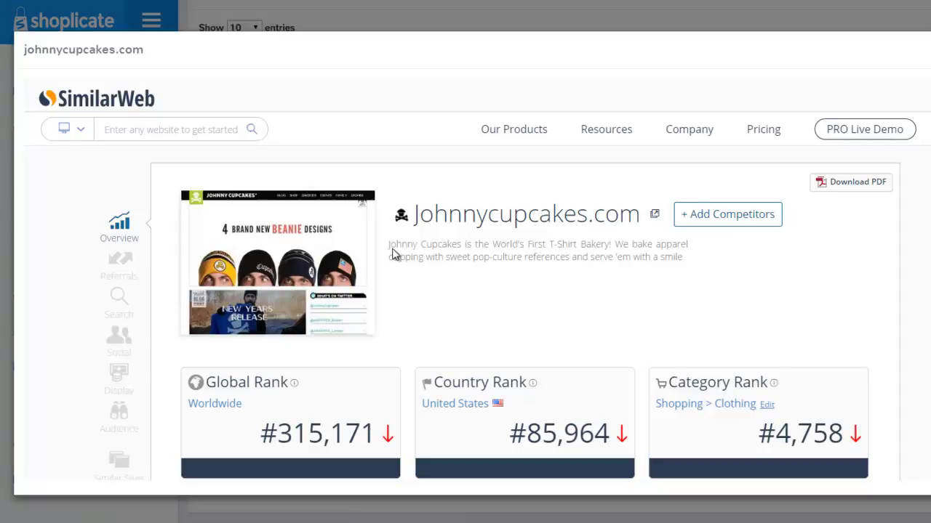
scroll(550, 258, down, 3)
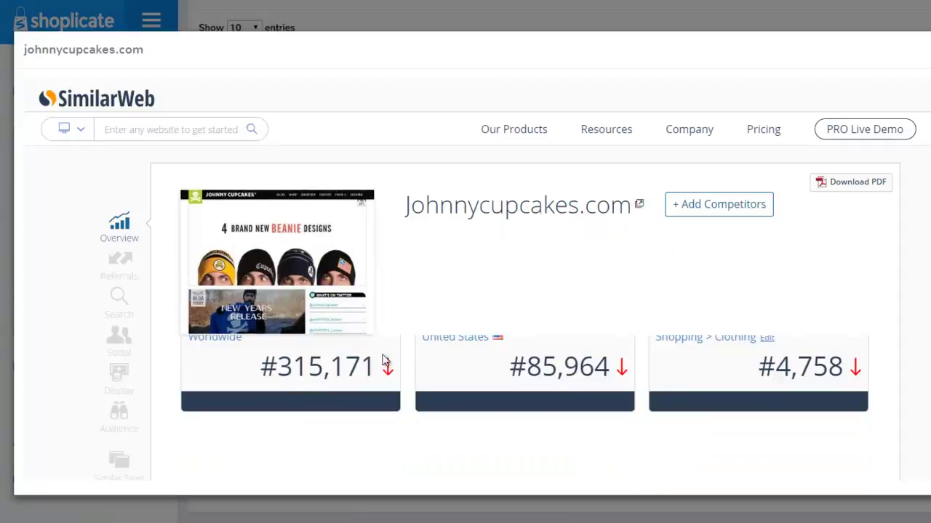
scroll(514, 225, up, 1)
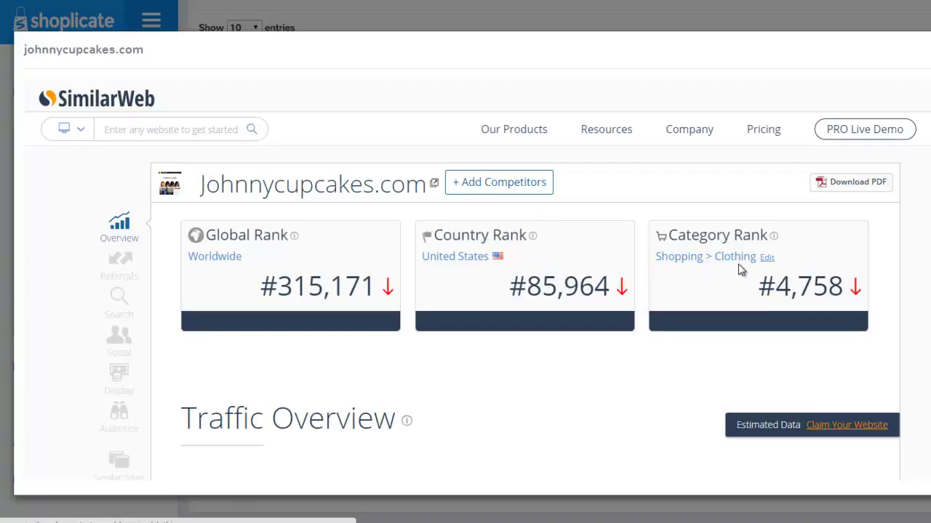
scroll(736, 270, down, 2)
scroll(502, 330, down, 1)
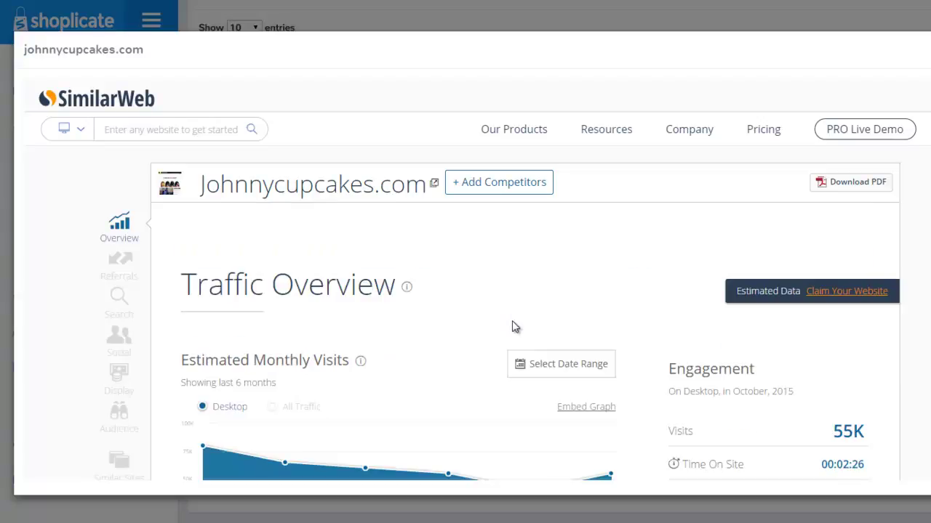
scroll(541, 317, down, 2)
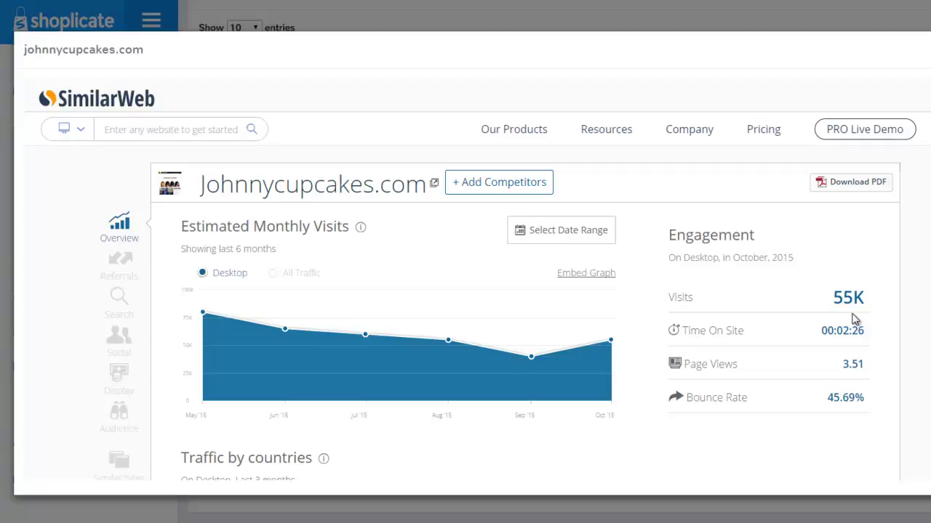
Step: Examine the store's traffic by countries and its traffic sources chart
scroll(735, 360, down, 3)
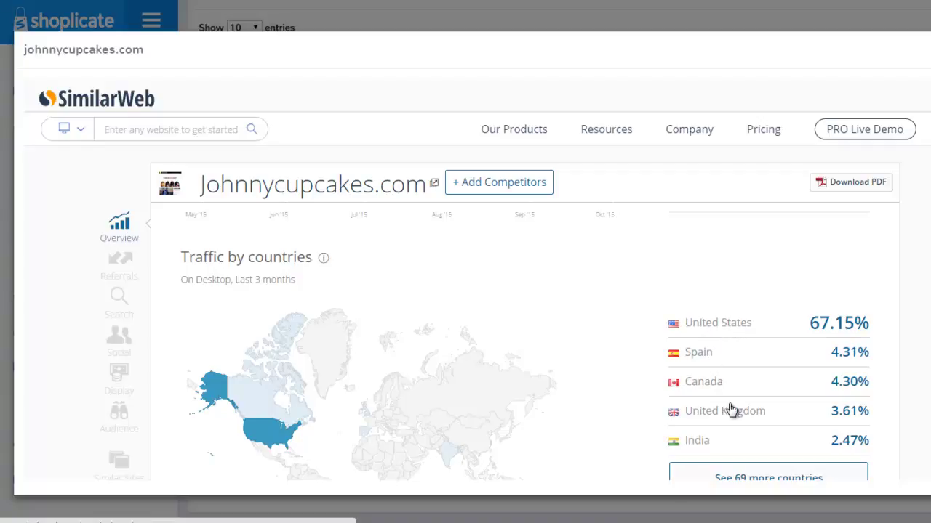
scroll(738, 425, down, 1)
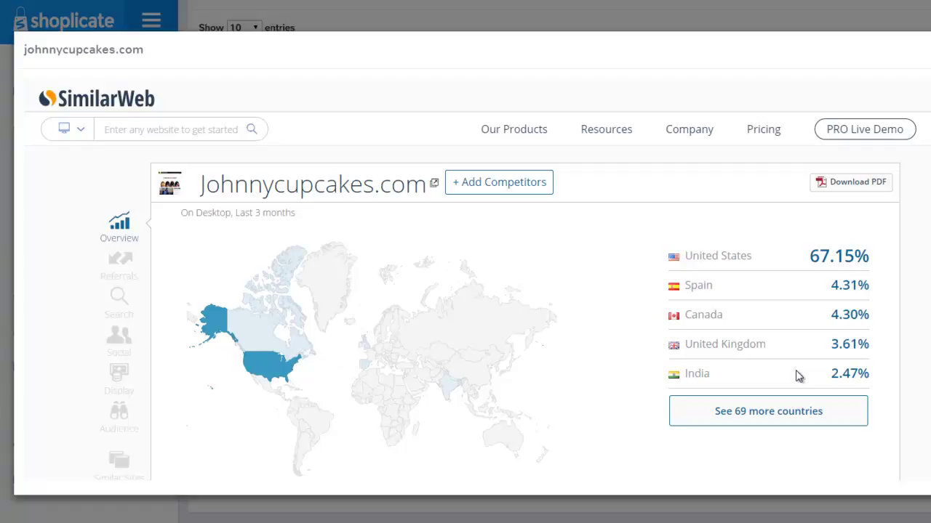
scroll(792, 373, down, 5)
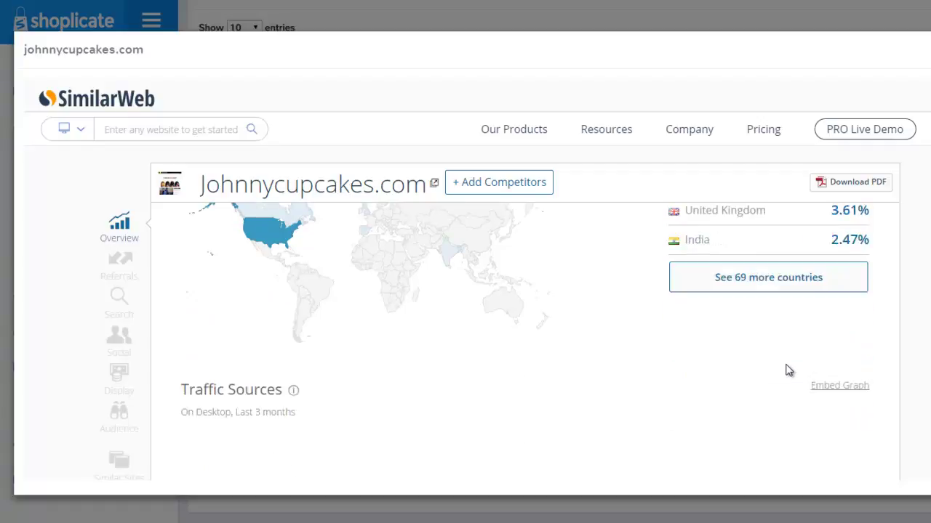
scroll(778, 371, up, 1)
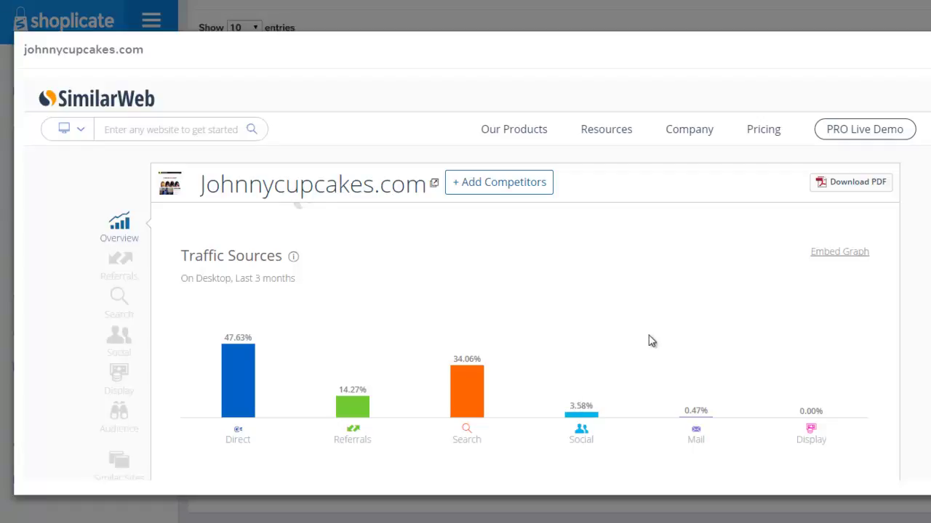
Step: Examine the store's top referring and destination sites in the Referrals section, and close the traffic report
scroll(731, 304, down, 4)
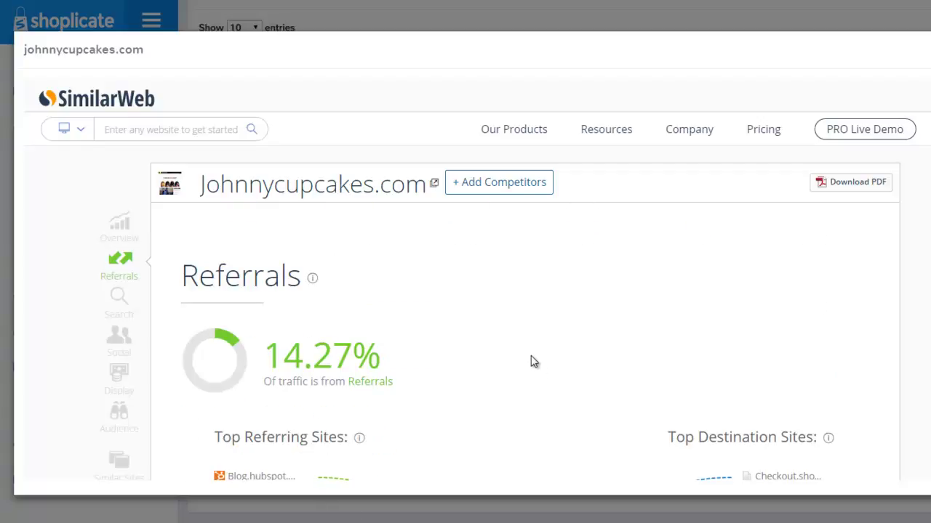
scroll(530, 360, down, 1)
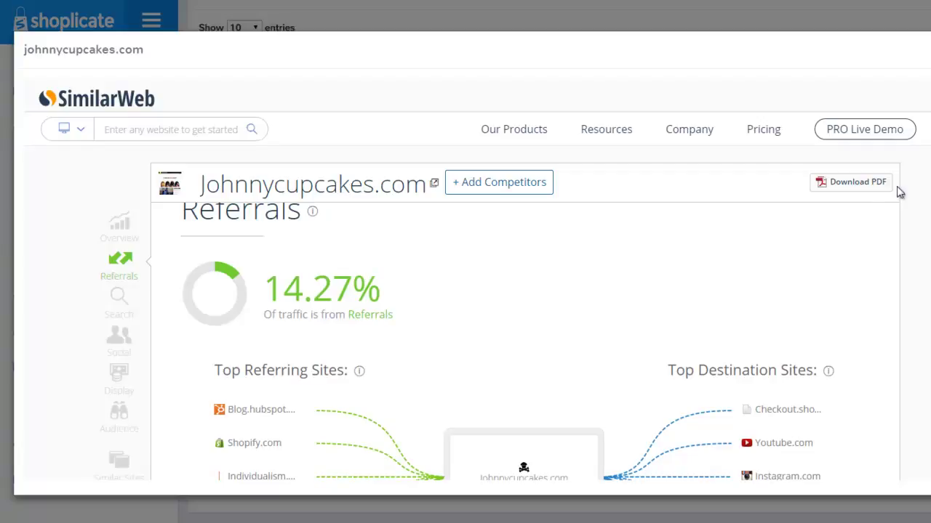
scroll(601, 341, down, 1)
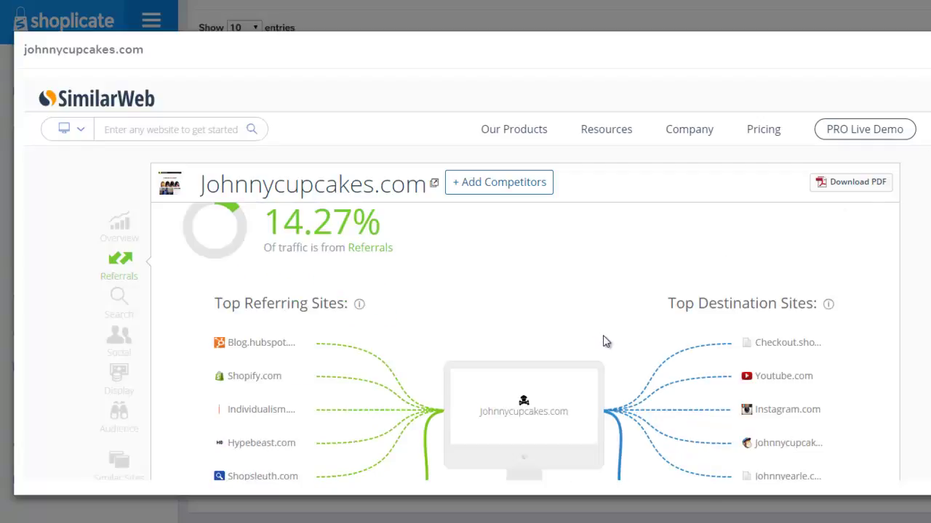
scroll(605, 340, down, 1)
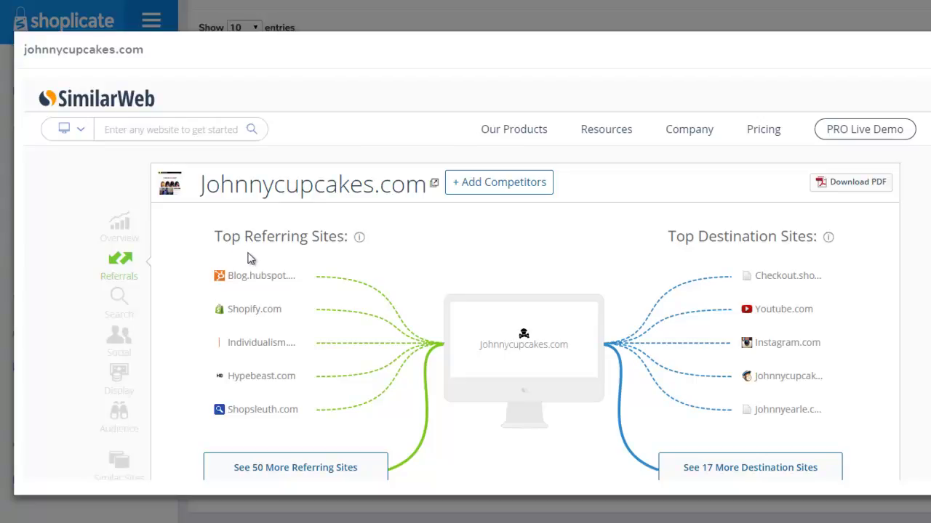
mouse_move(260, 286)
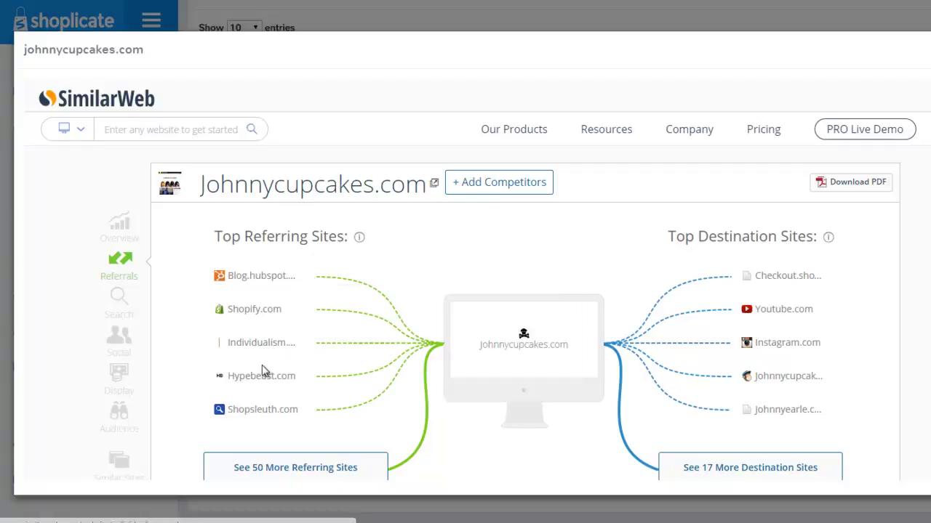
mouse_move(261, 376)
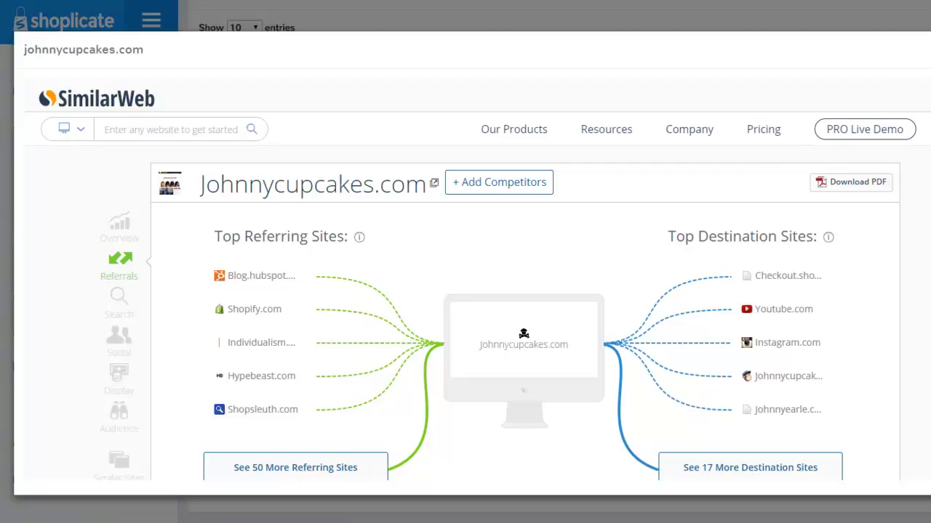
key(Escape)
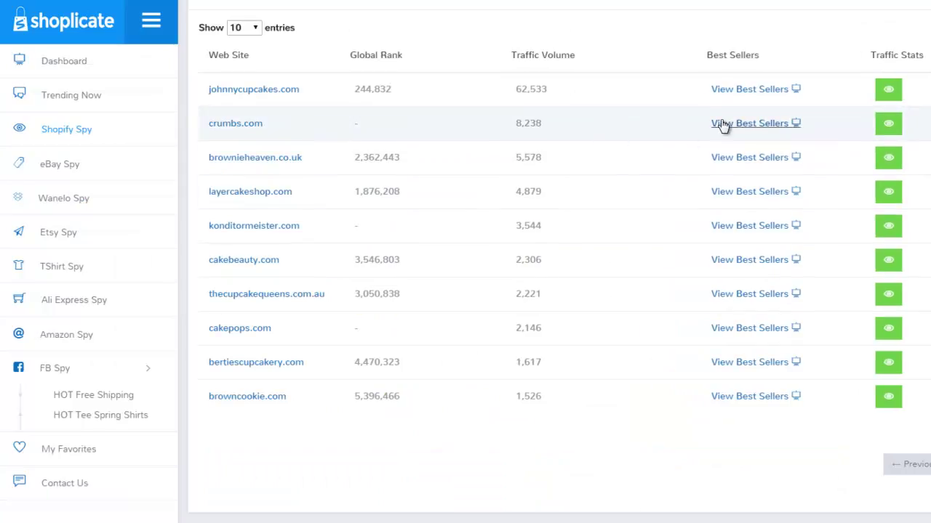
Step: Open the best sellers of johnnycupcakes.com and browse through the store's product listings
click(740, 94)
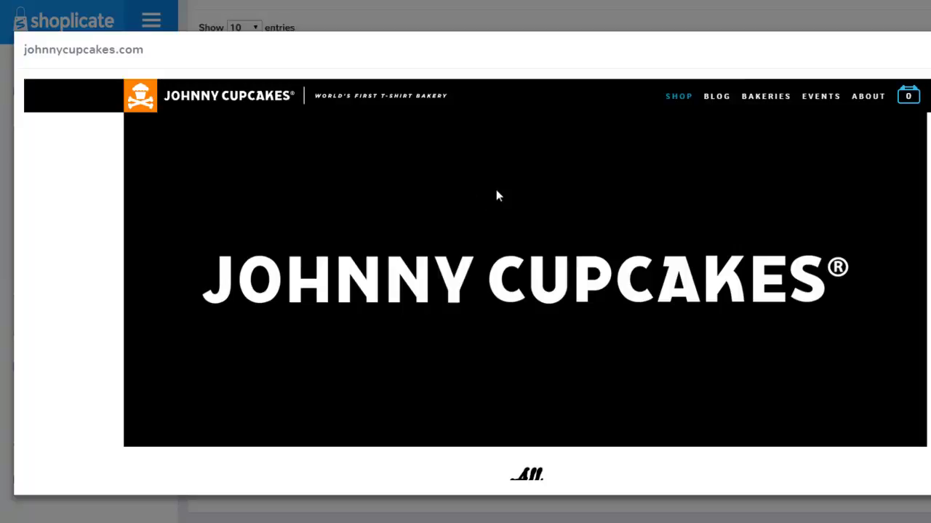
scroll(596, 203, down, 4)
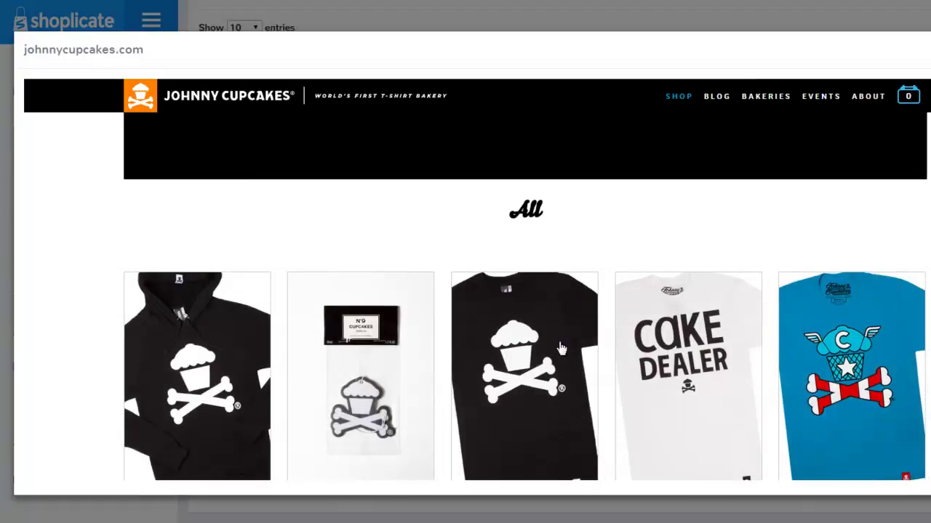
click(495, 522)
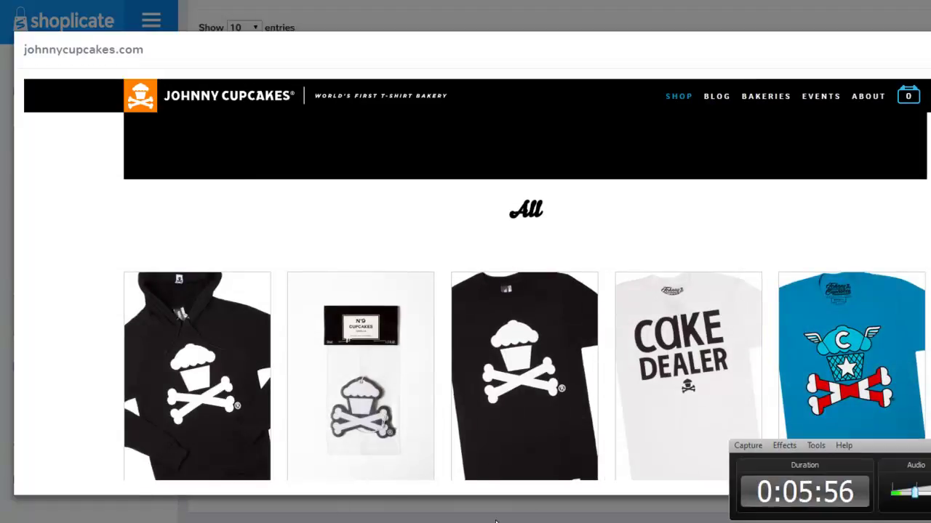
click(929, 501)
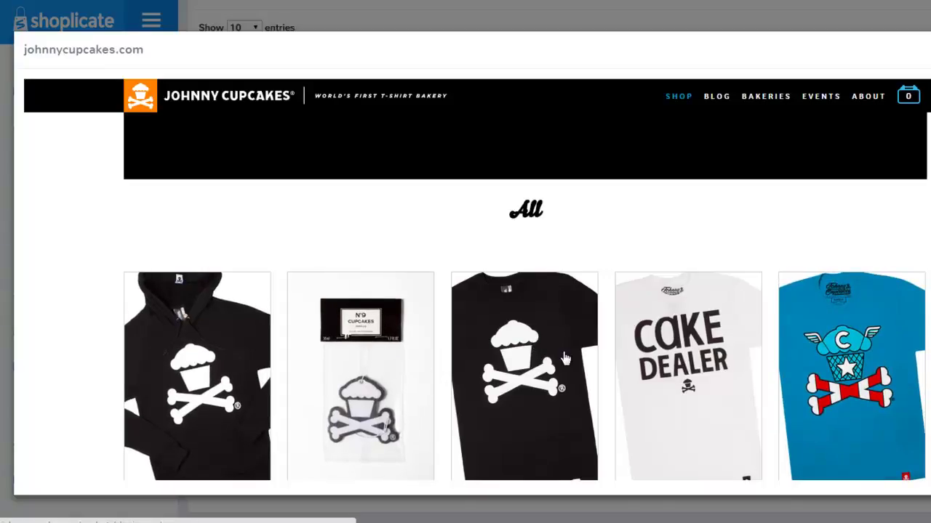
scroll(570, 364, down, 2)
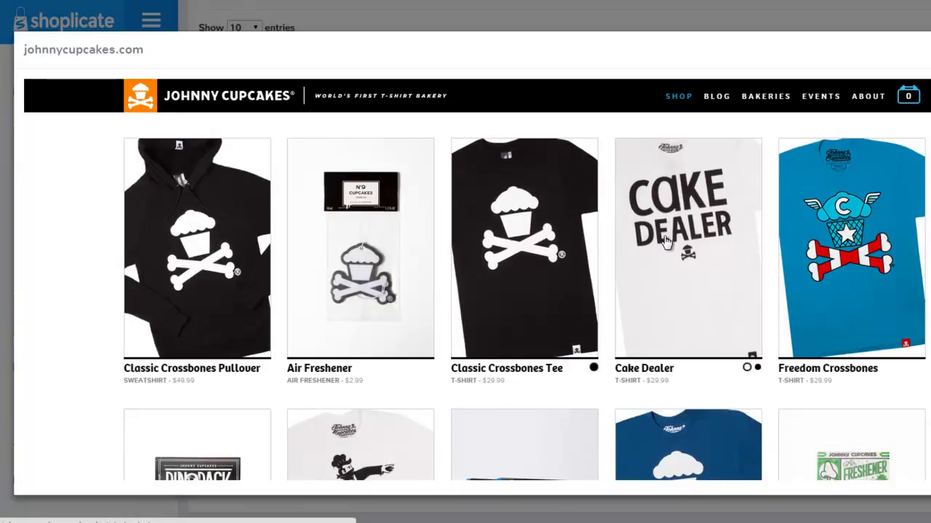
scroll(677, 256, down, 2)
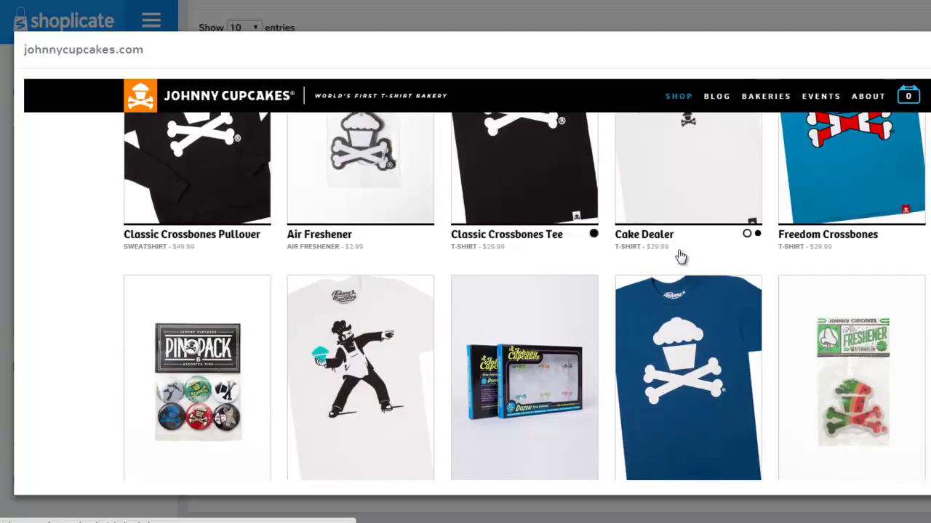
scroll(680, 256, down, 1)
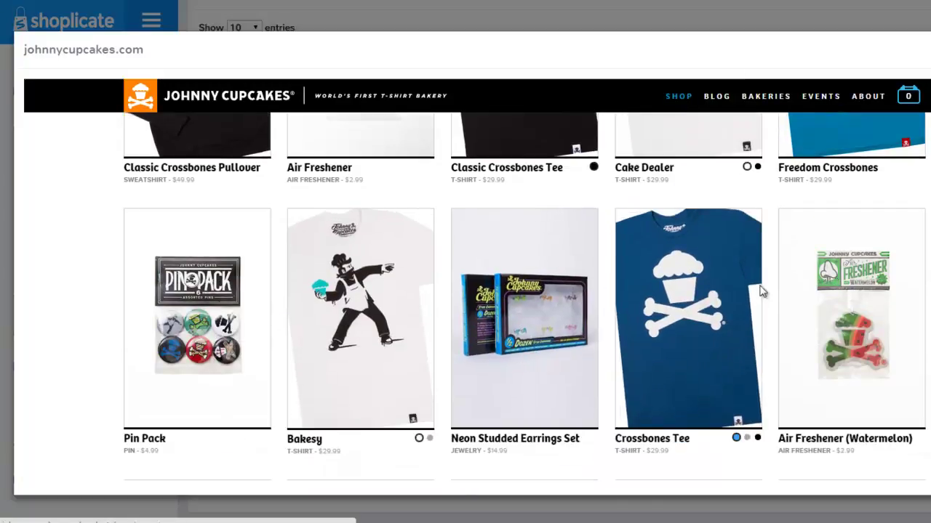
scroll(784, 295, down, 2)
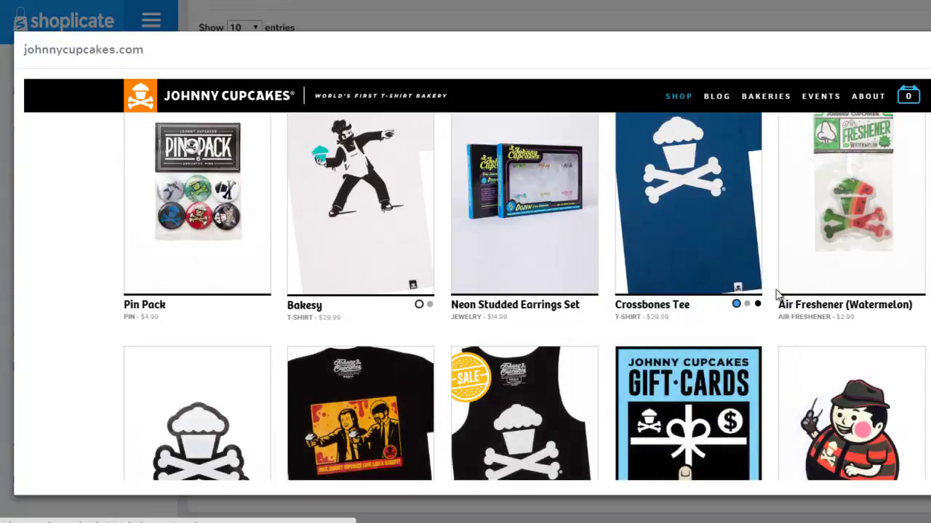
Step: Examine the remaining best sellers of johnnycupcakes.com, from the magnets and stickers down to the keychains and decals, and close the store preview
scroll(778, 294, down, 3)
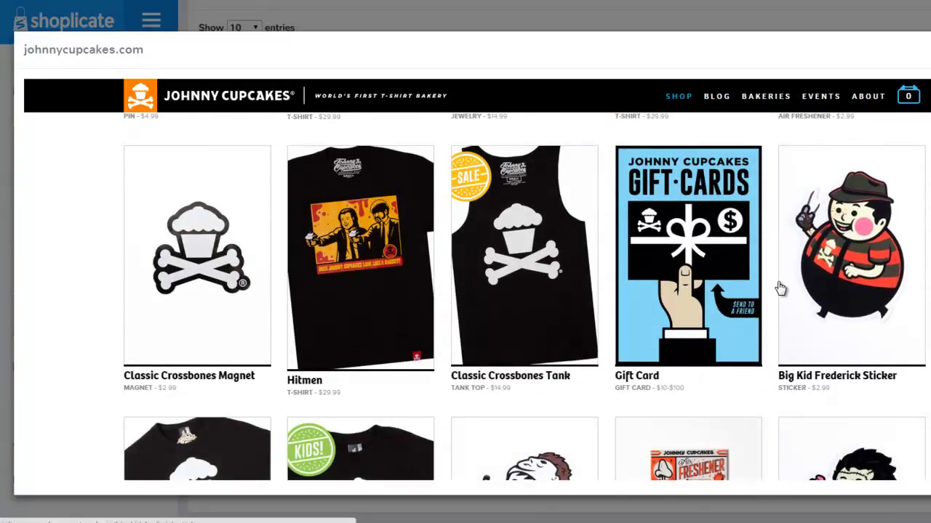
scroll(780, 288, down, 3)
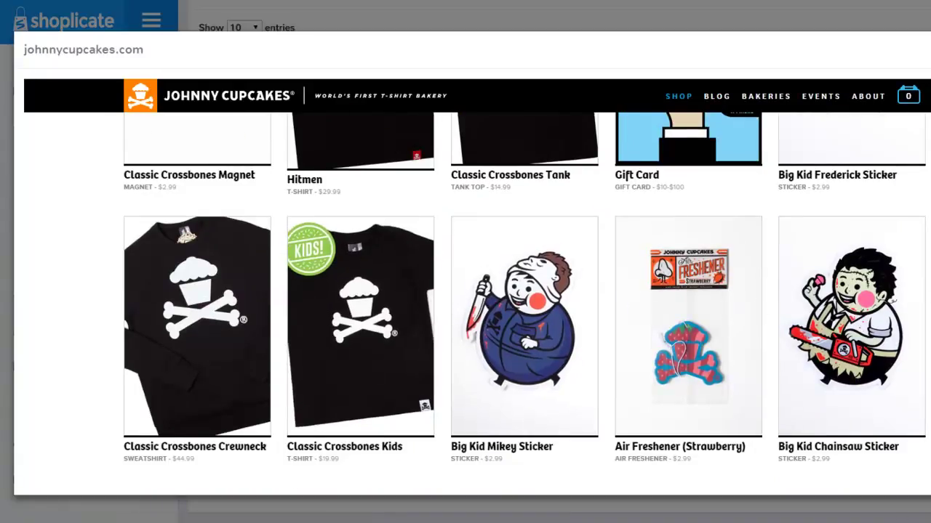
scroll(418, 311, down, 4)
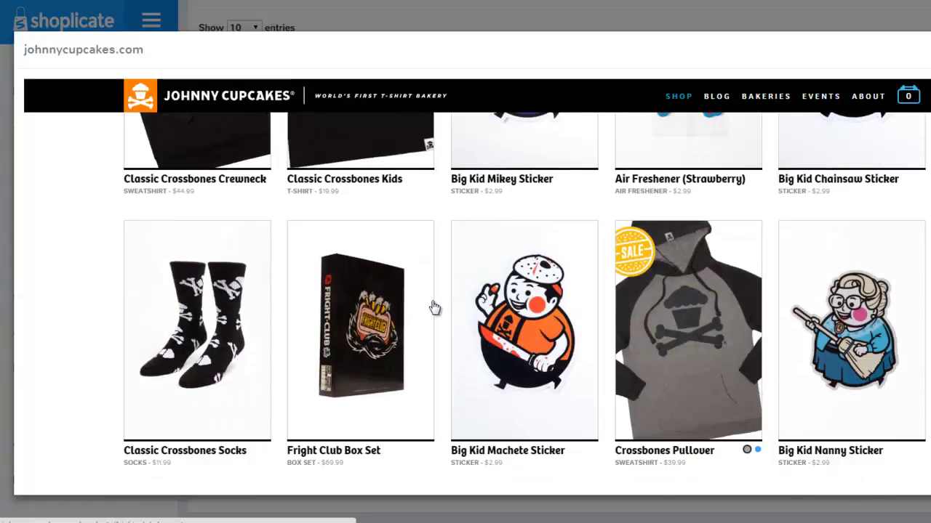
scroll(434, 306, down, 1)
scroll(434, 301, down, 3)
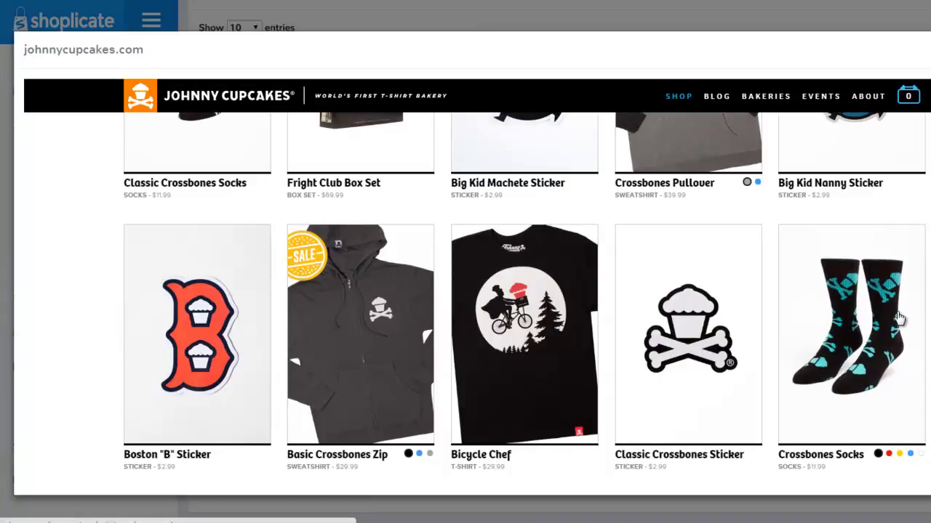
scroll(899, 318, down, 1)
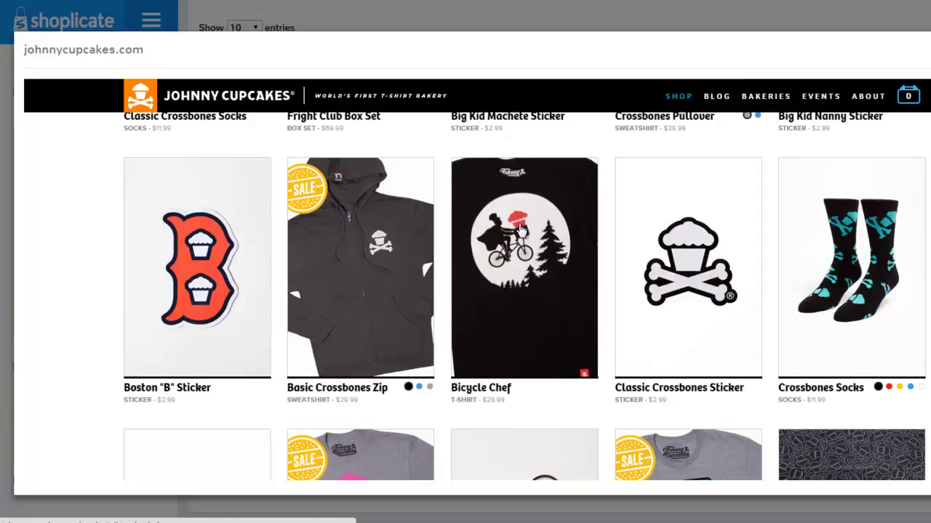
scroll(528, 247, down, 3)
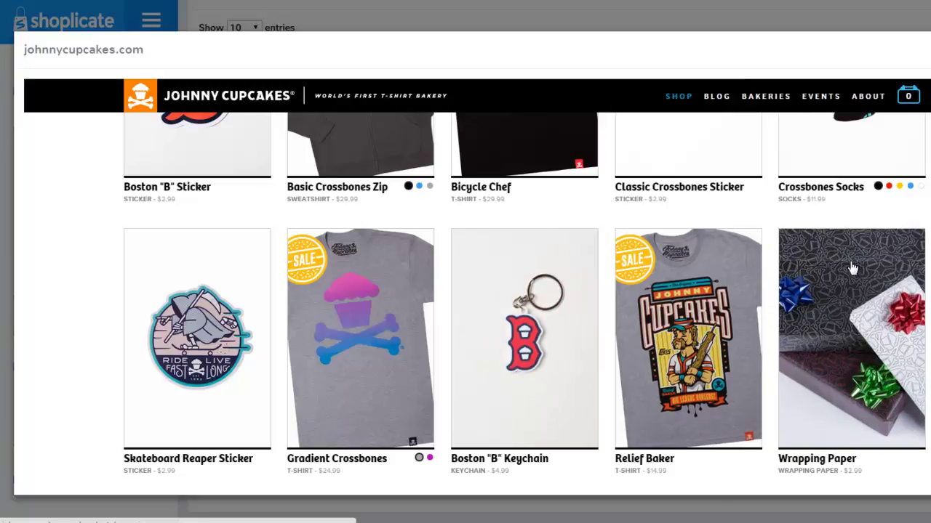
scroll(853, 269, down, 2)
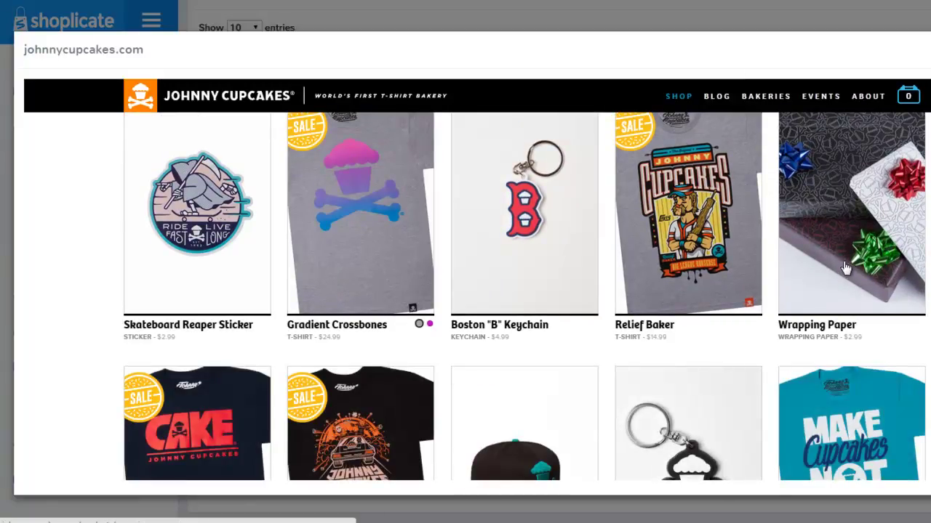
scroll(846, 268, down, 2)
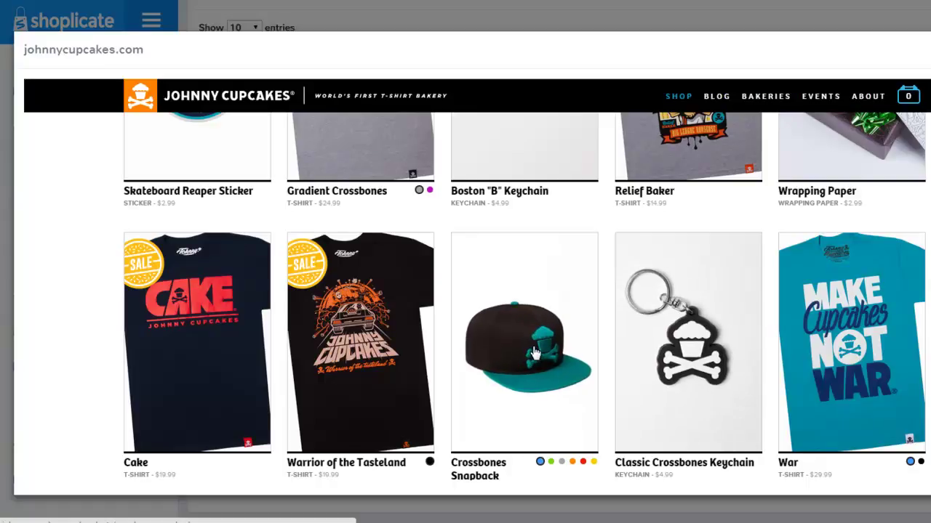
scroll(536, 354, down, 4)
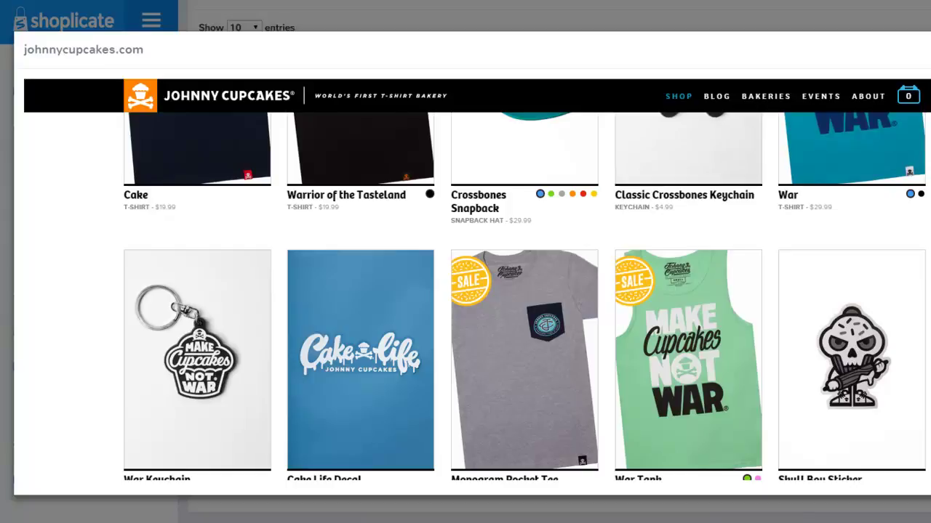
click(930, 49)
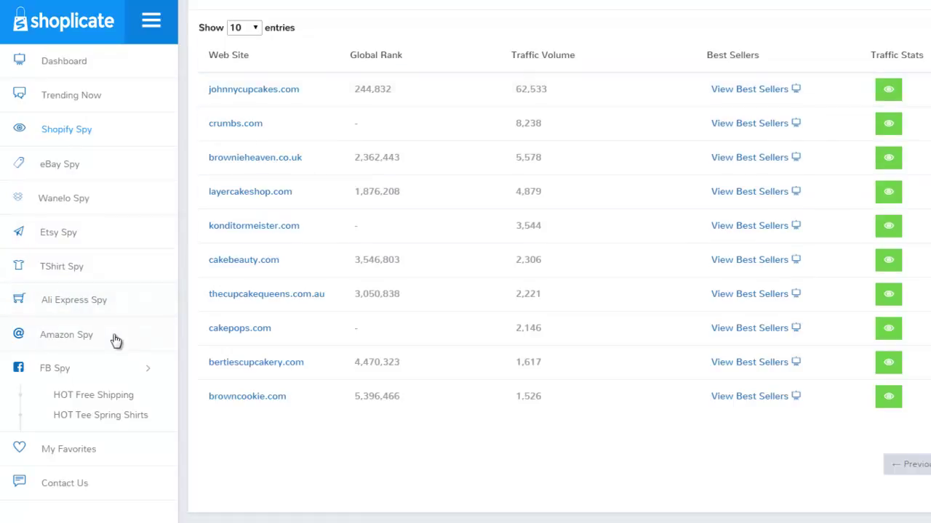
Step: Open Ali Express Spy for cake decorating and examine the prices and order counts of the leading products
click(77, 307)
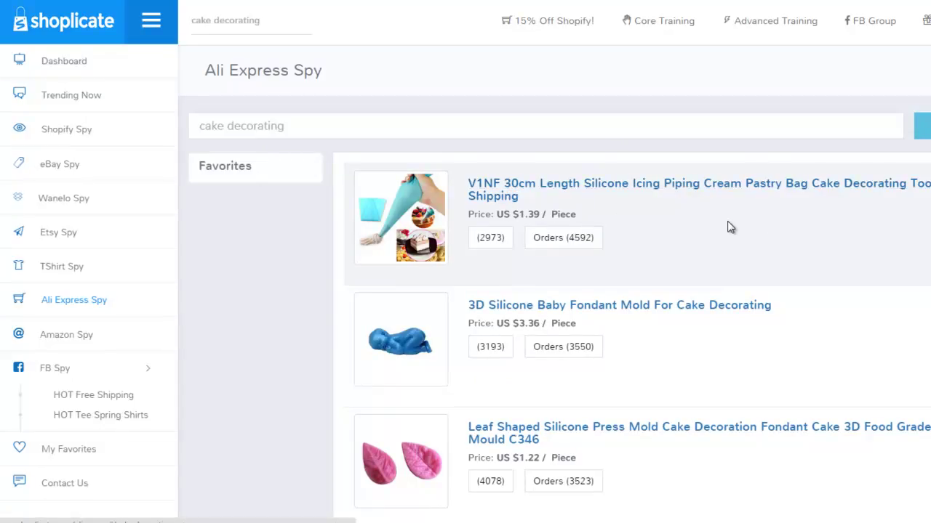
scroll(727, 226, down, 2)
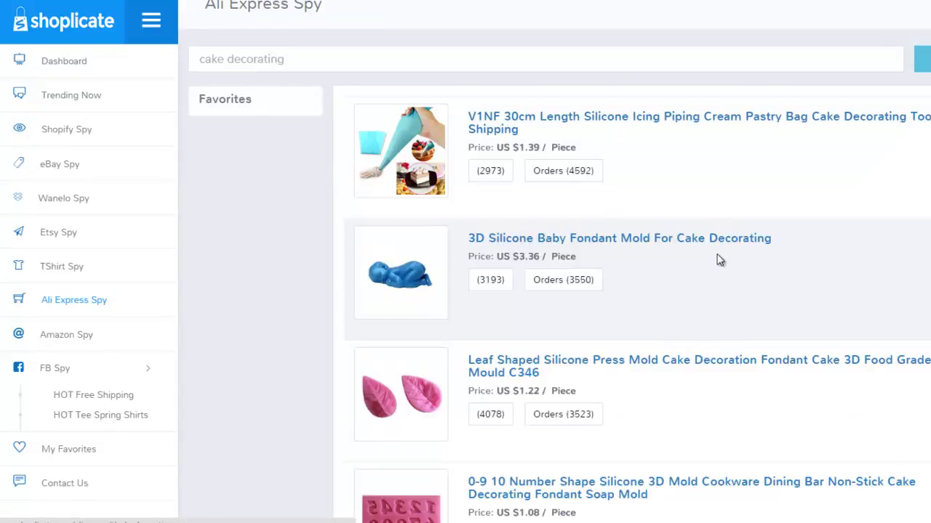
scroll(717, 260, down, 4)
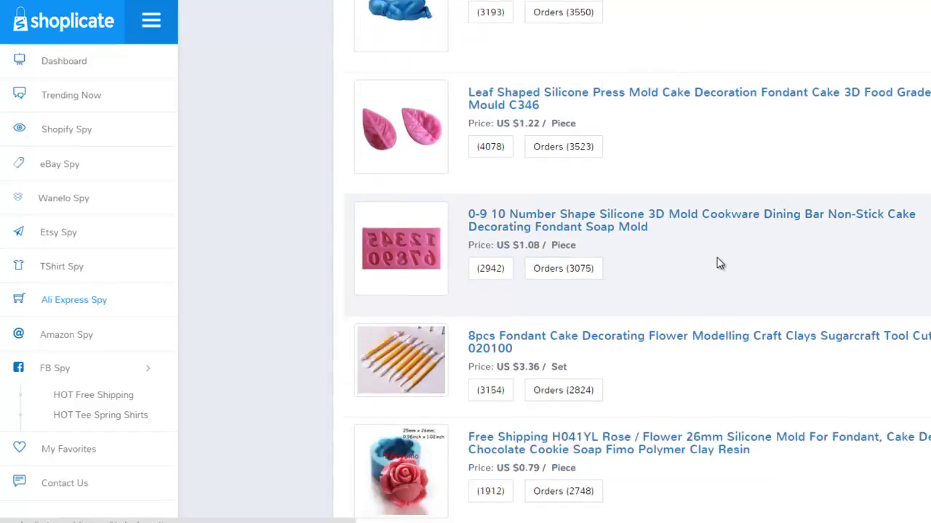
scroll(511, 192, up, 4)
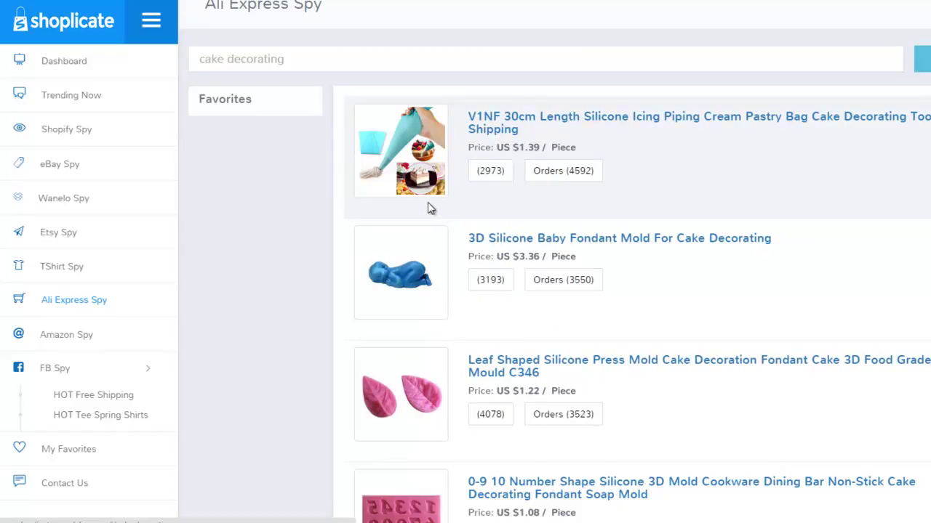
Step: Open eBay Spy and extend the search phrase to "cake decorating key chains"
click(78, 173)
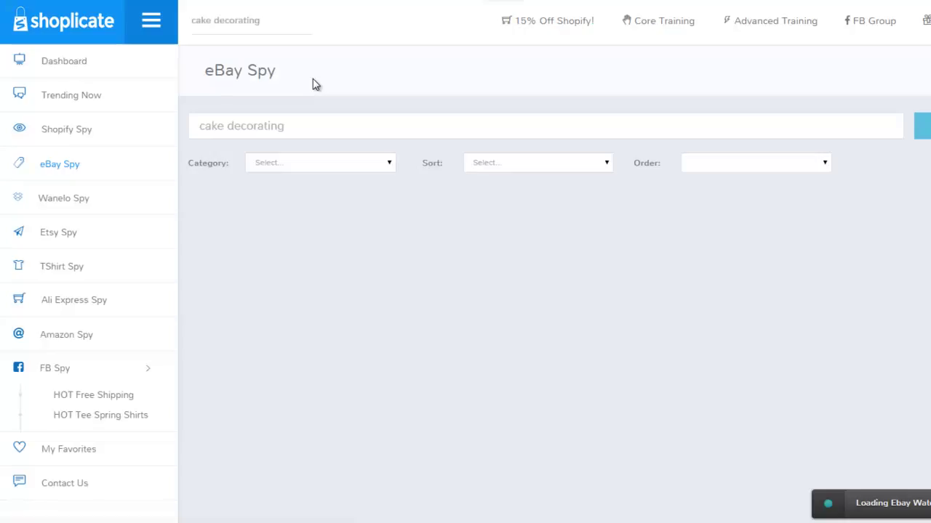
click(294, 126)
text(key chains)
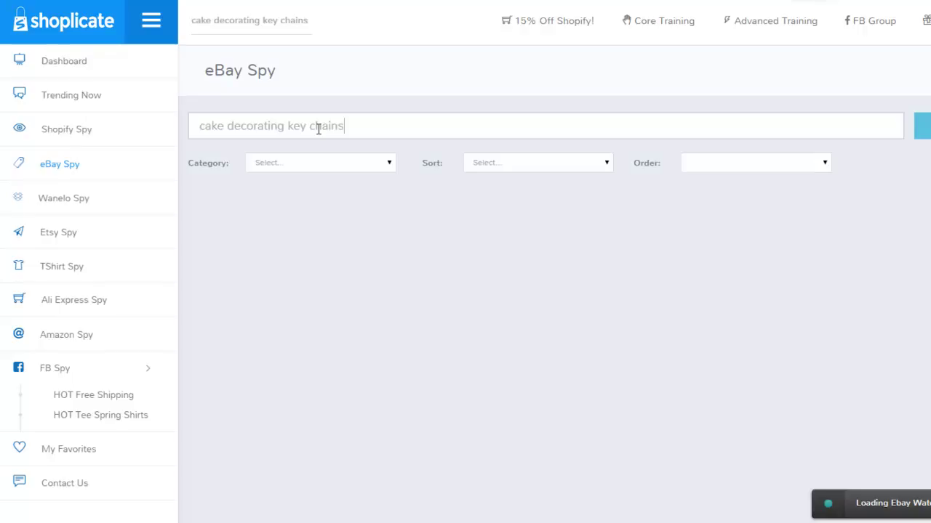